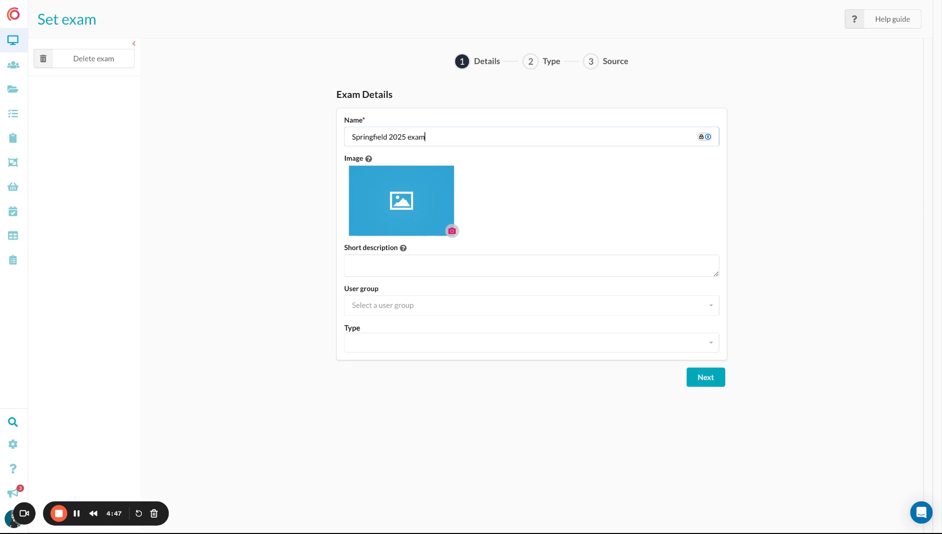
Assign the Springfield 2025 exam to the Springfield Elementary user group and choose the Static exam type
{"action": "triple_click", "coordinate": [472, 136]}
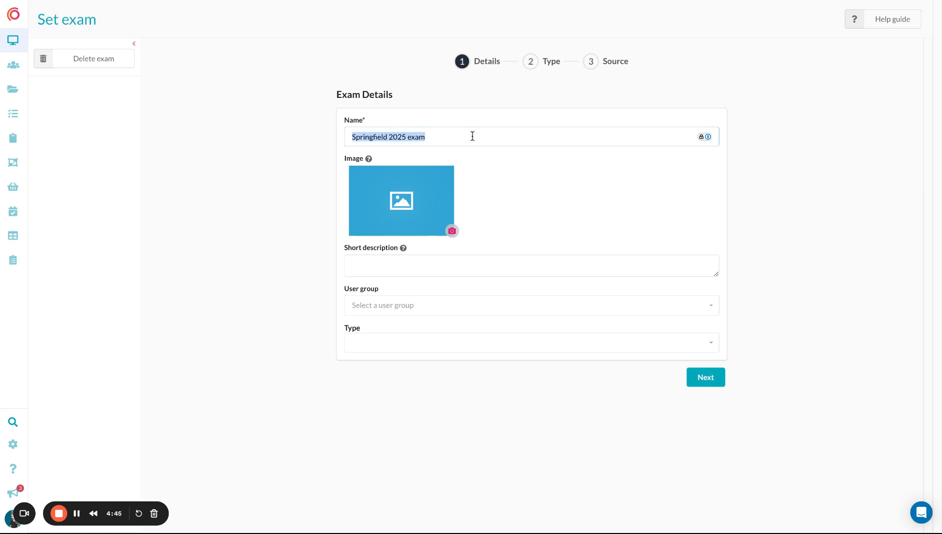
{"action": "left_click", "coordinate": [445, 136]}
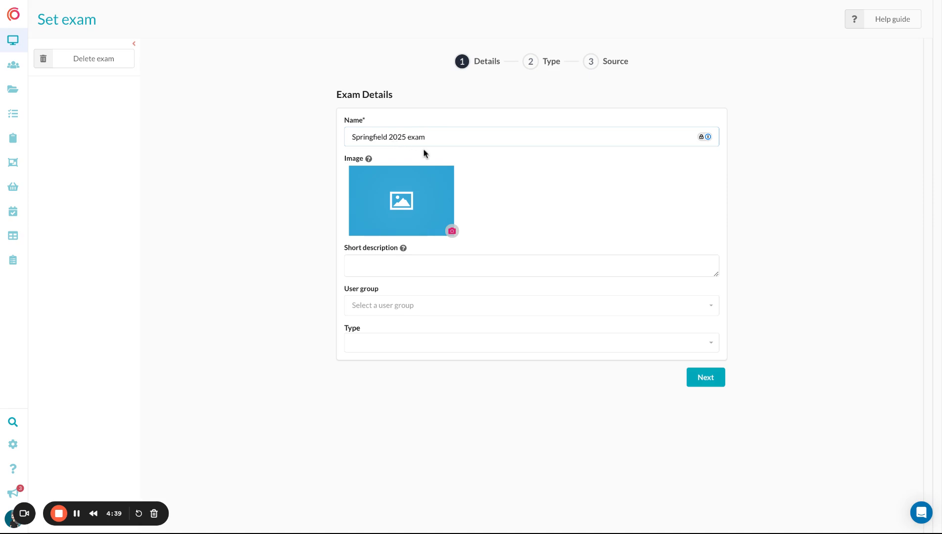
{"action": "left_click", "coordinate": [455, 312]}
{"action": "type", "text": "springfield"}
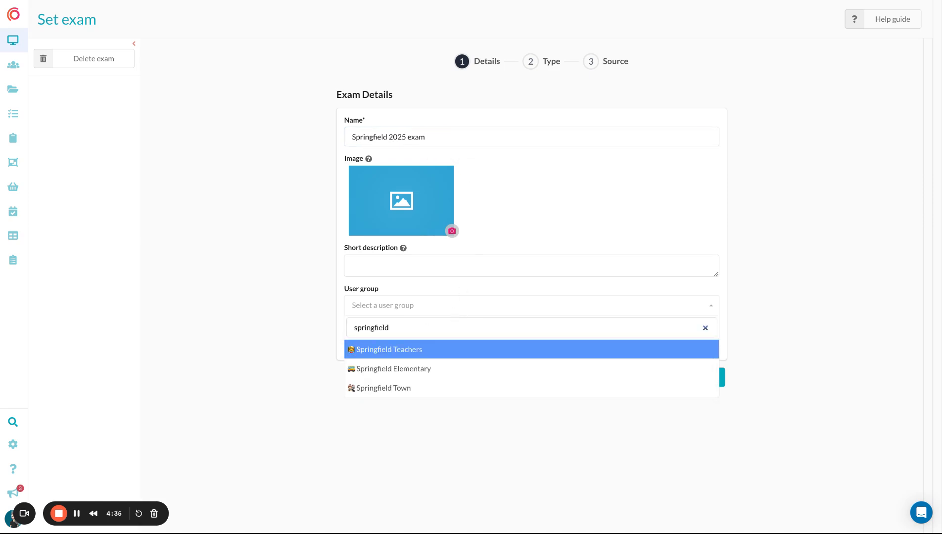
{"action": "left_click", "coordinate": [476, 372]}
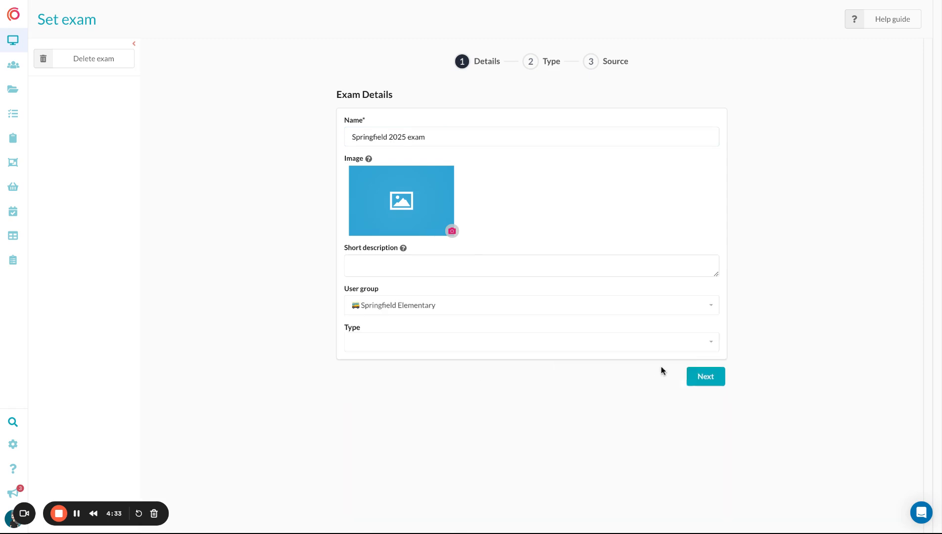
{"action": "left_click", "coordinate": [714, 376]}
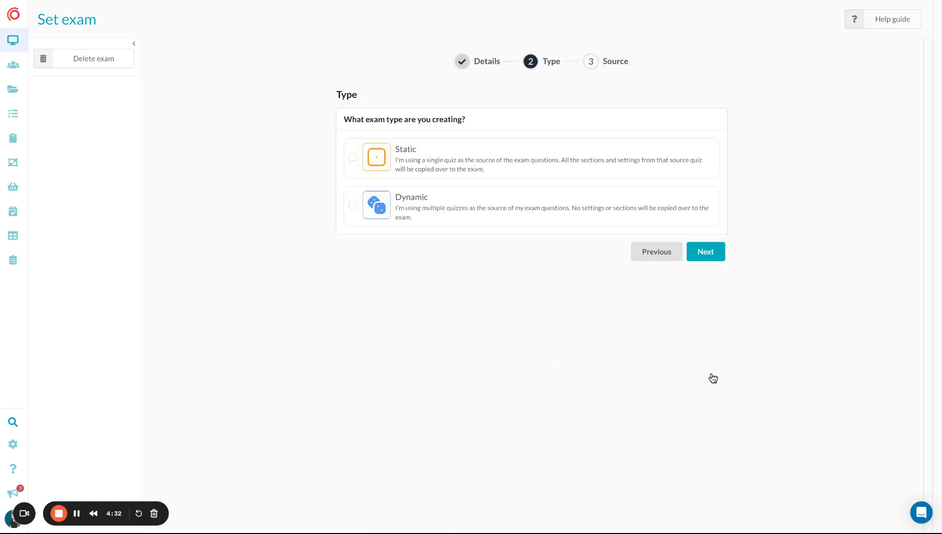
{"action": "left_click", "coordinate": [459, 161]}
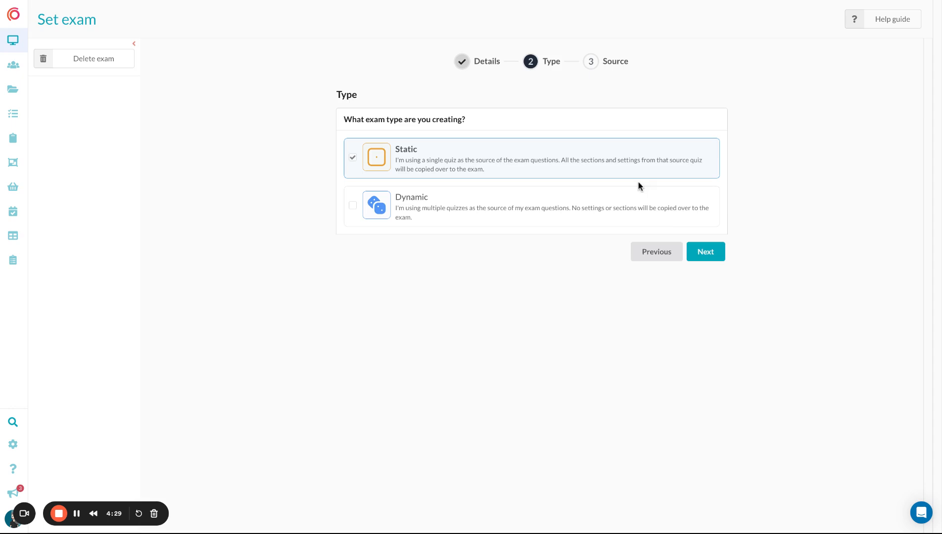
{"action": "left_click", "coordinate": [705, 252]}
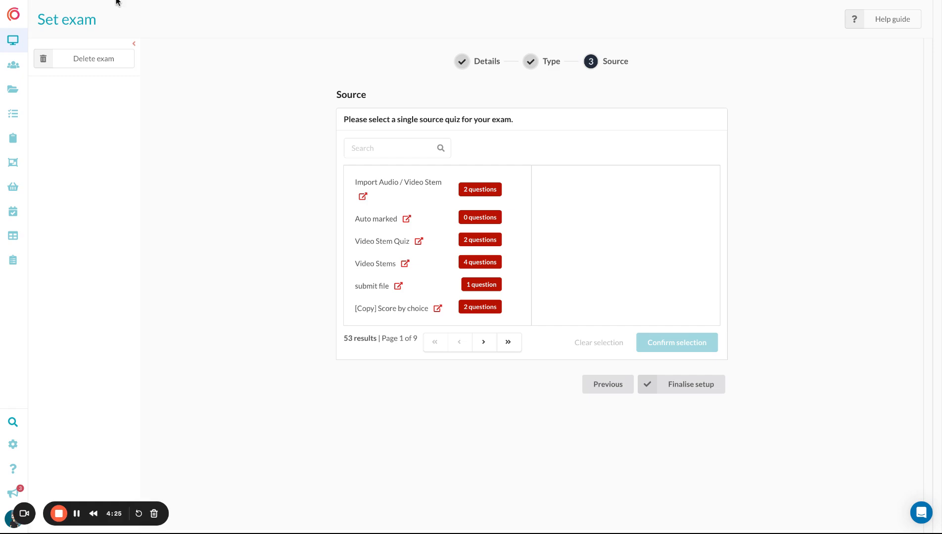
Find the source quiz by ID yiCIwvM1Zd, confirm 2024 All Question Types Quiz as the source and finalise the exam setup
{"action": "left_click", "coordinate": [376, 148]}
{"action": "type", "text": "yiClwvM1Zd"}
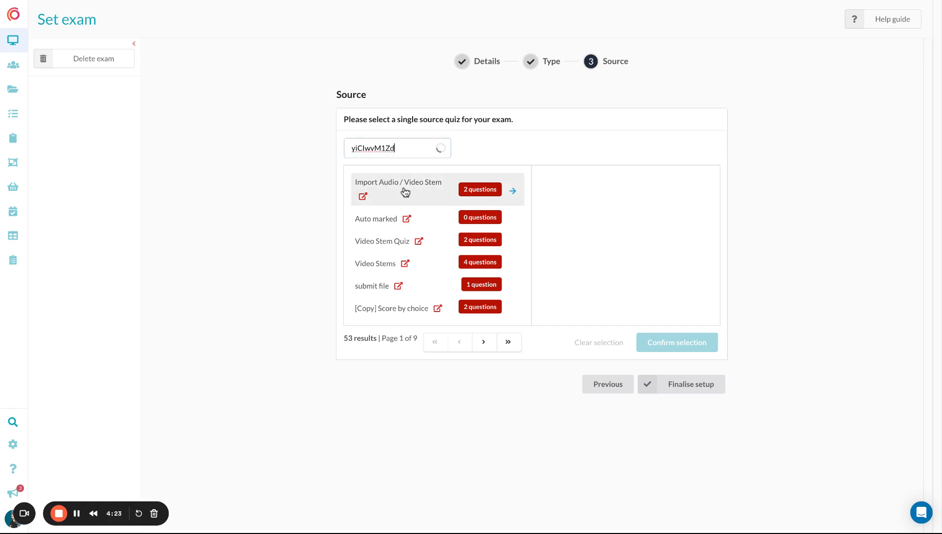
{"action": "left_click", "coordinate": [437, 202]}
{"action": "left_click", "coordinate": [703, 338]}
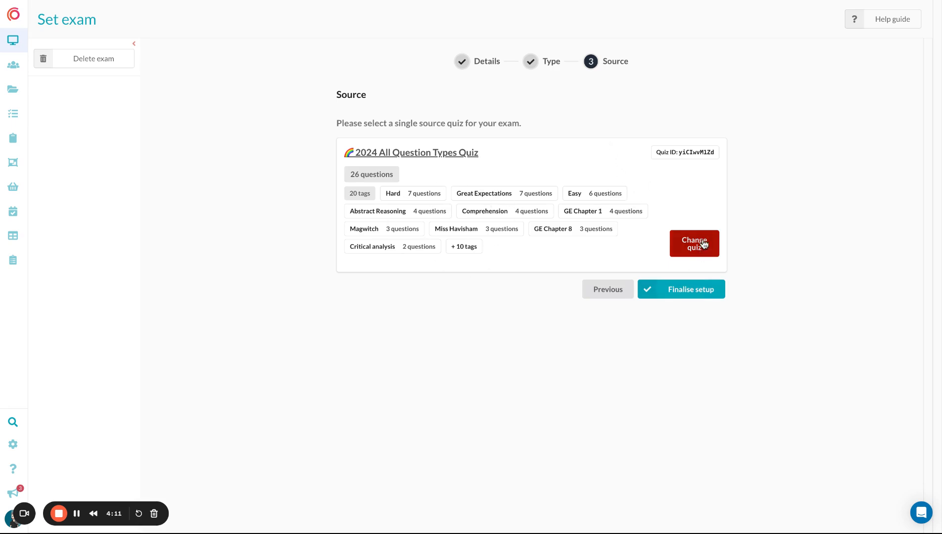
{"action": "left_click", "coordinate": [693, 294]}
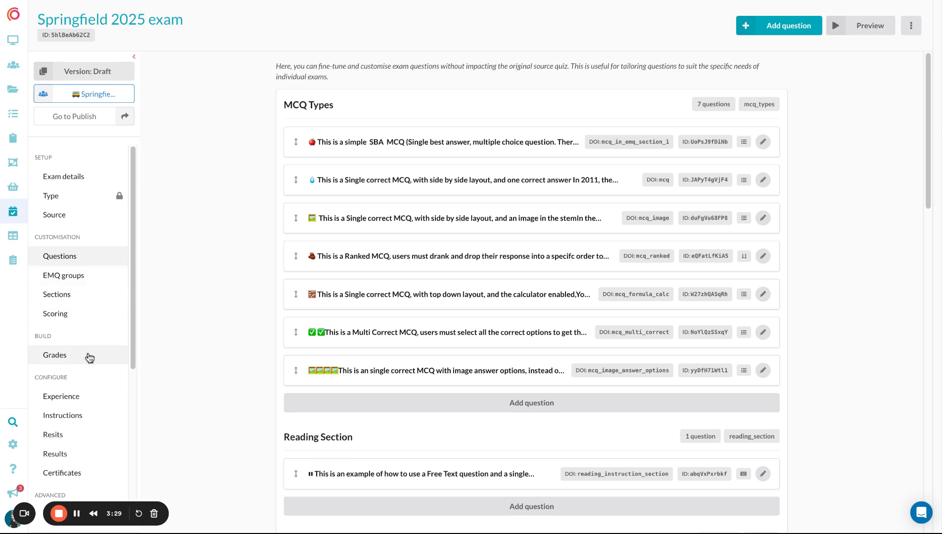
Review the exam's grades and its pre-exam and in-exam instructions
{"action": "left_click", "coordinate": [88, 354]}
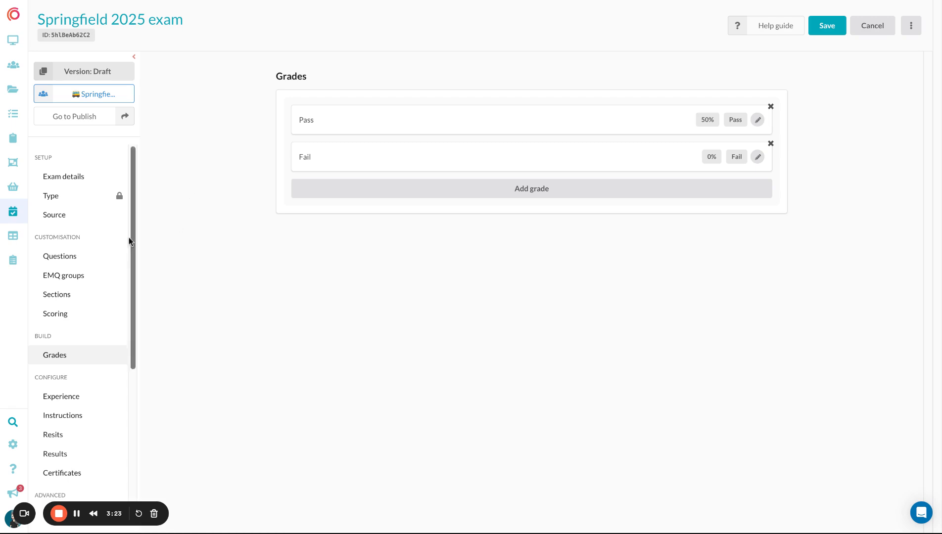
{"action": "scroll", "coordinate": [91, 277], "scroll_direction": "down", "scroll_amount": 3}
{"action": "left_click", "coordinate": [87, 283]}
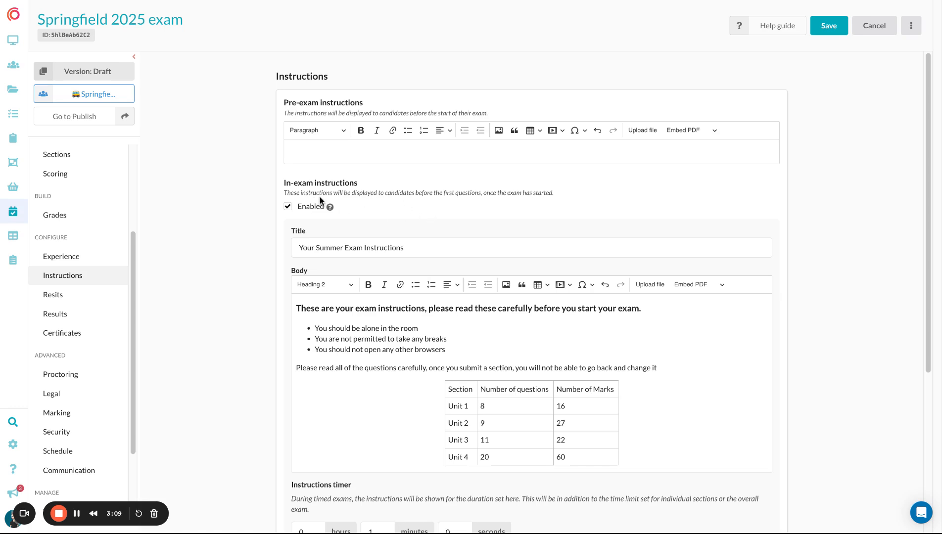
Allow resits for the exam, limit participants to 1 resit and save the resit settings
{"action": "left_click", "coordinate": [76, 293]}
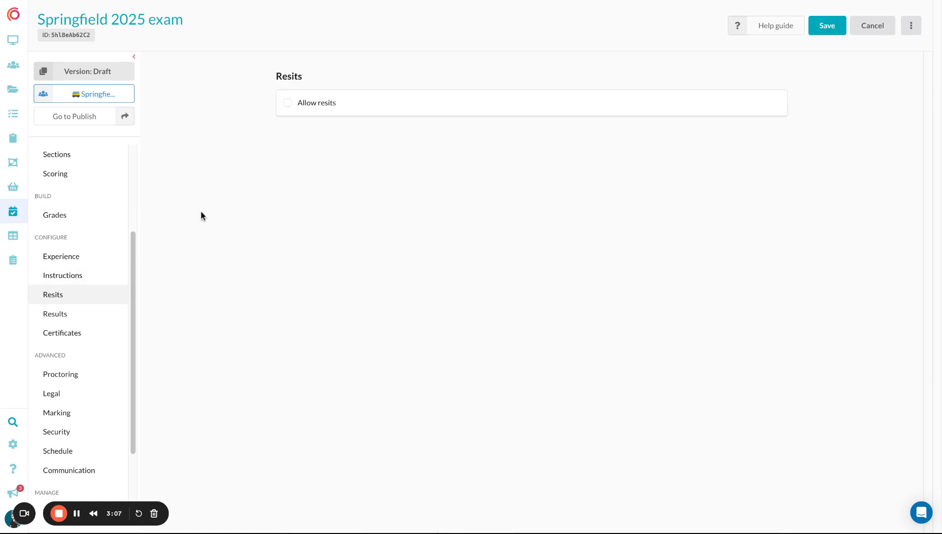
{"action": "left_click", "coordinate": [286, 103]}
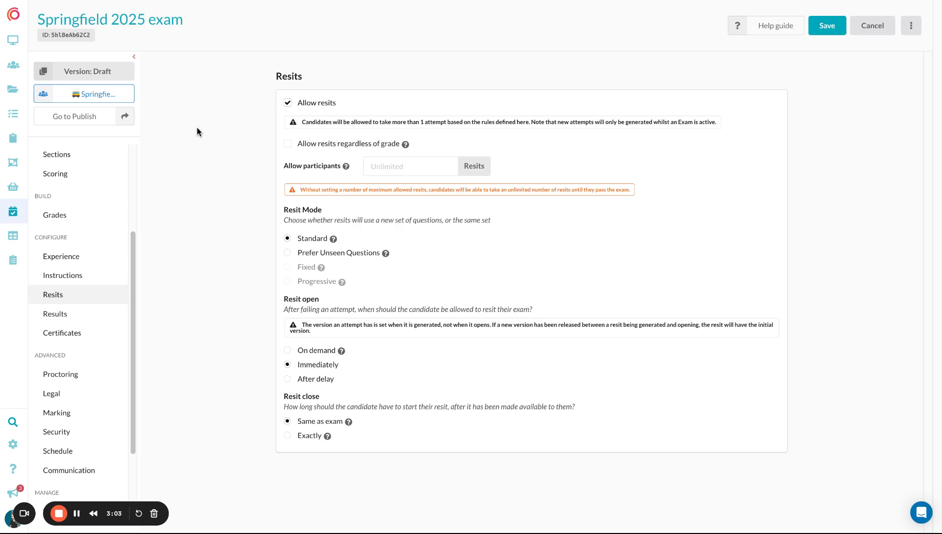
{"action": "left_click", "coordinate": [404, 166]}
{"action": "type", "text": "1"}
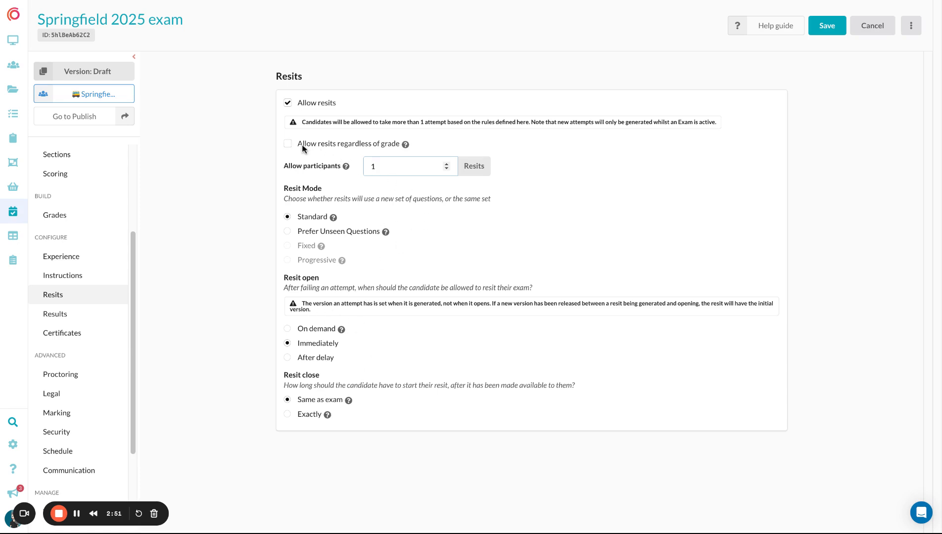
{"action": "left_click", "coordinate": [836, 24]}
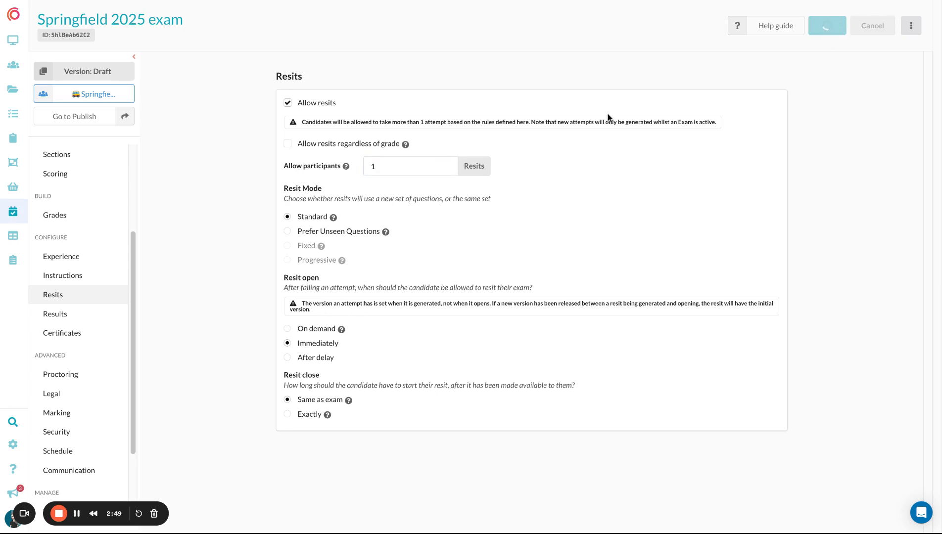
Enable certificates for the exam with Default Template 1 and save the certificate settings
{"action": "left_click", "coordinate": [71, 313]}
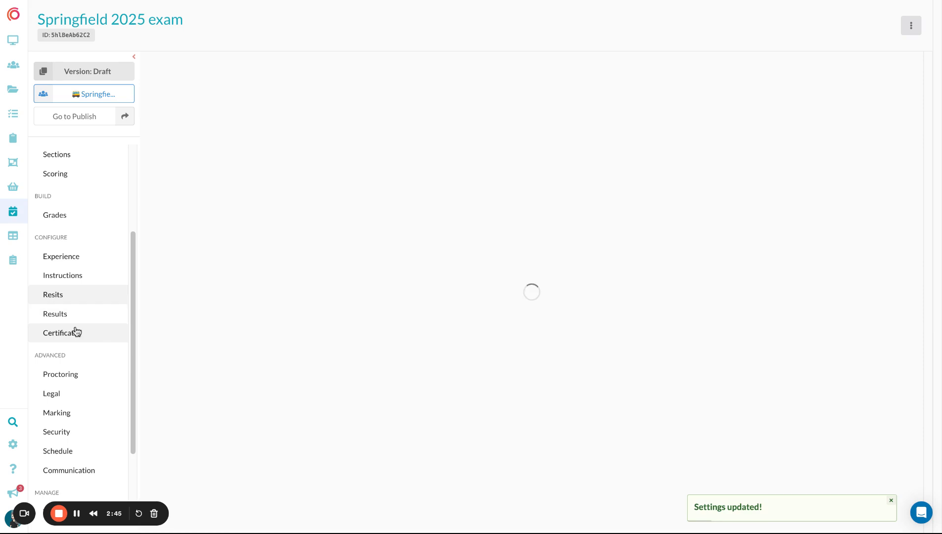
{"action": "left_click", "coordinate": [76, 331]}
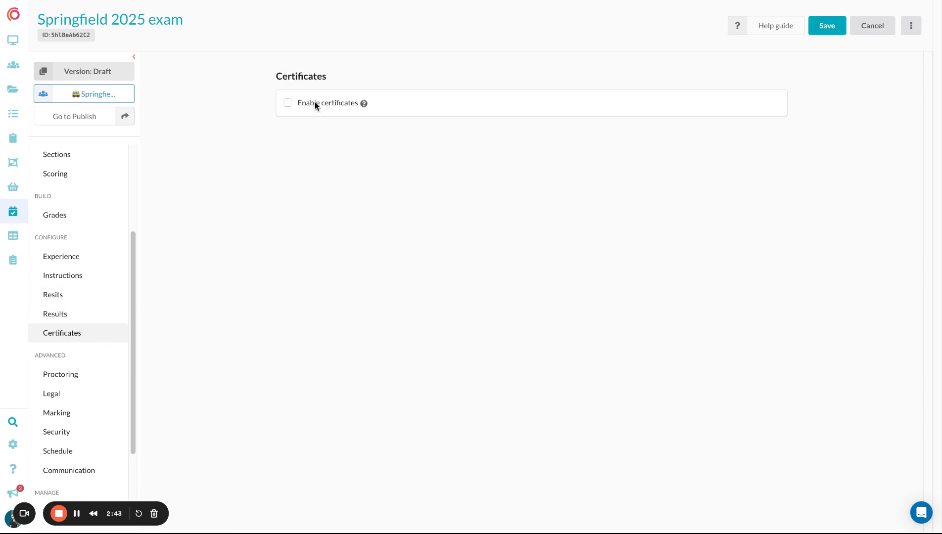
{"action": "left_click", "coordinate": [328, 103]}
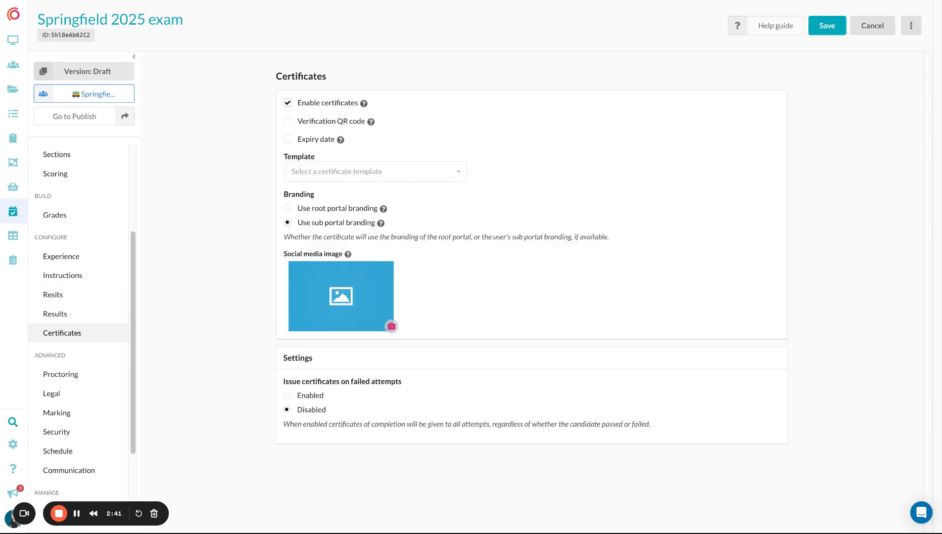
{"action": "left_click", "coordinate": [346, 173]}
{"action": "left_click", "coordinate": [337, 197]}
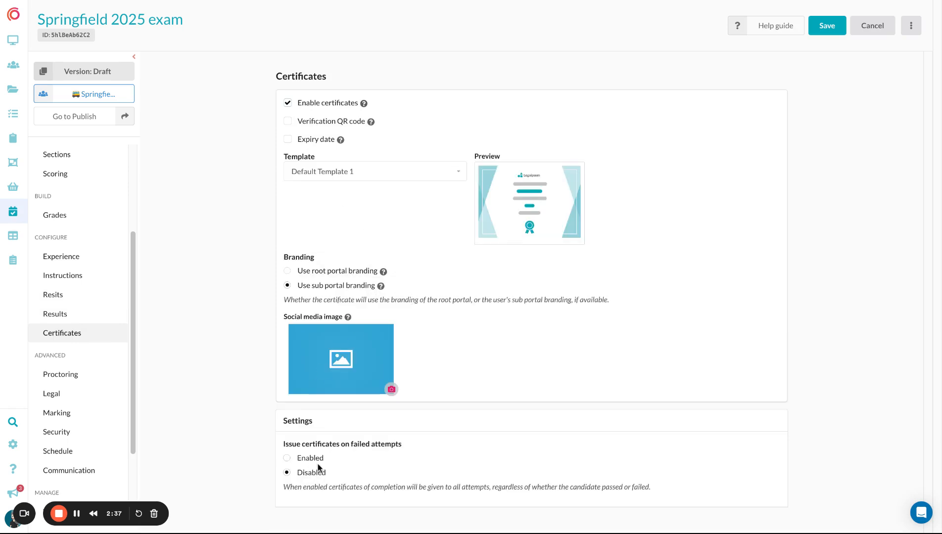
{"action": "left_click", "coordinate": [821, 31]}
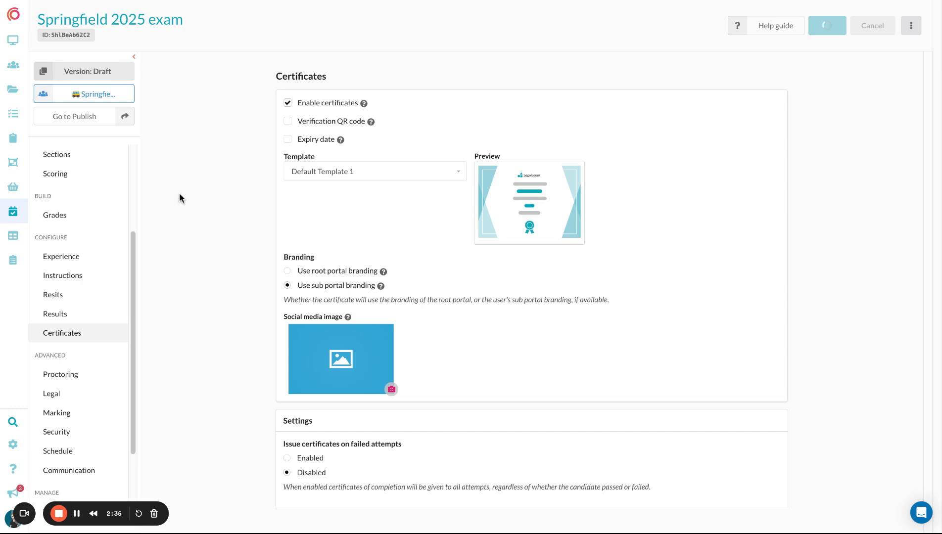
Enable proctoring for the exam with Rosalyn as the proctoring tool and save the proctoring settings
{"action": "scroll", "coordinate": [86, 267], "scroll_direction": "down", "scroll_amount": 2}
{"action": "left_click", "coordinate": [85, 284]}
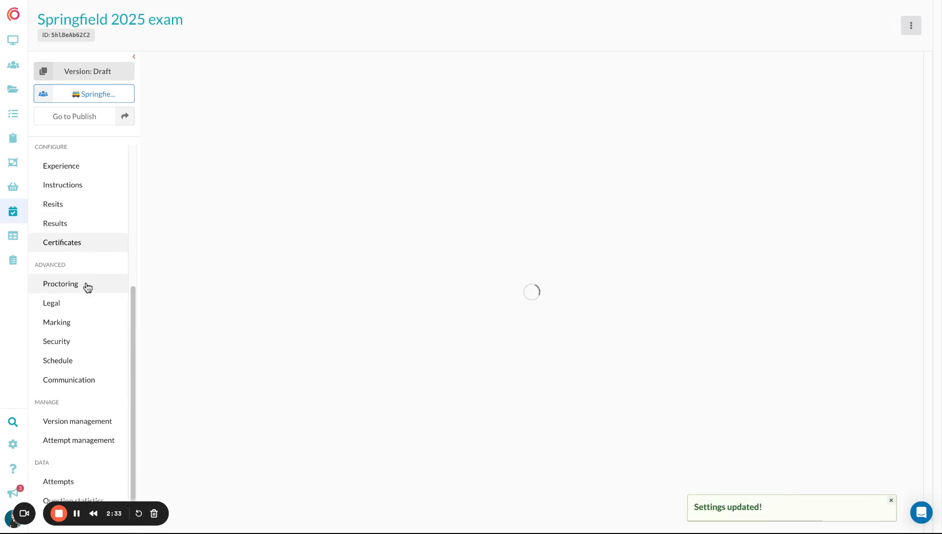
{"action": "left_click", "coordinate": [288, 103]}
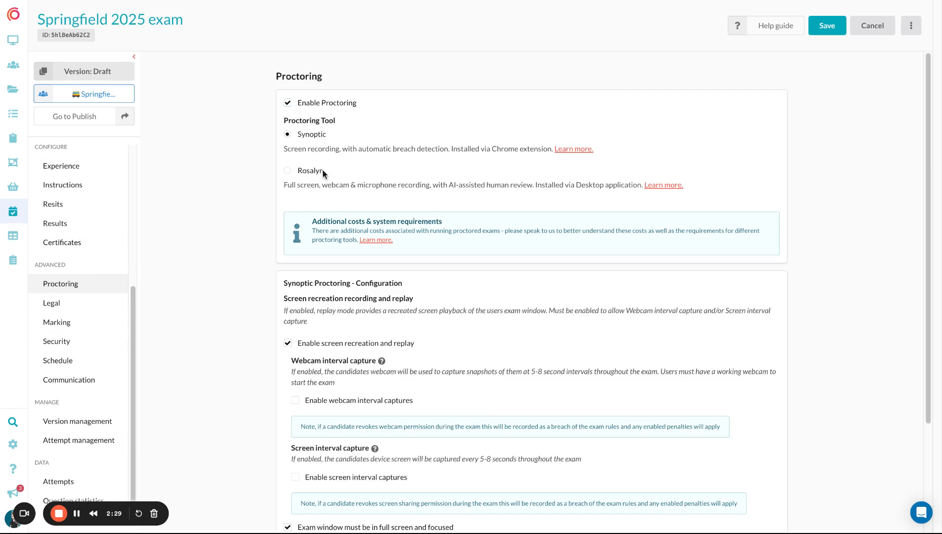
{"action": "left_click", "coordinate": [307, 171]}
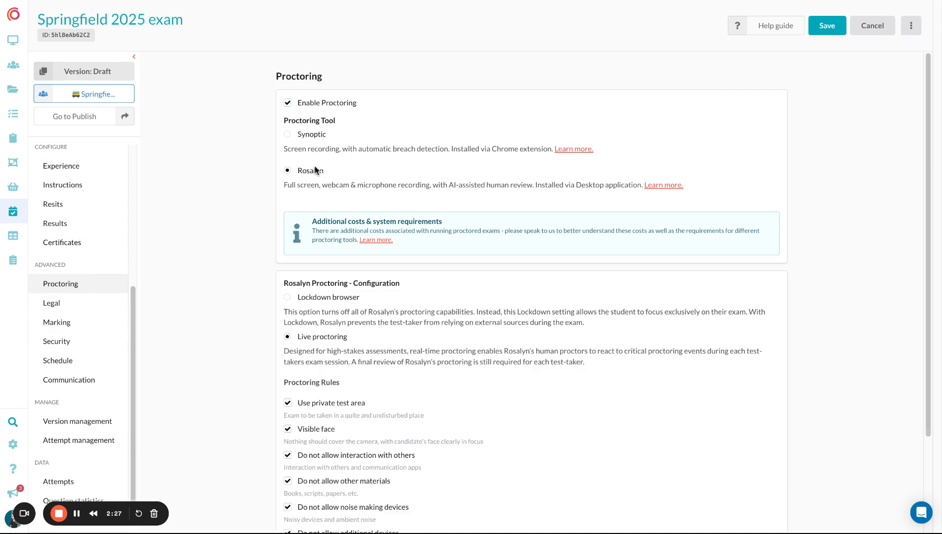
{"action": "left_click", "coordinate": [826, 33]}
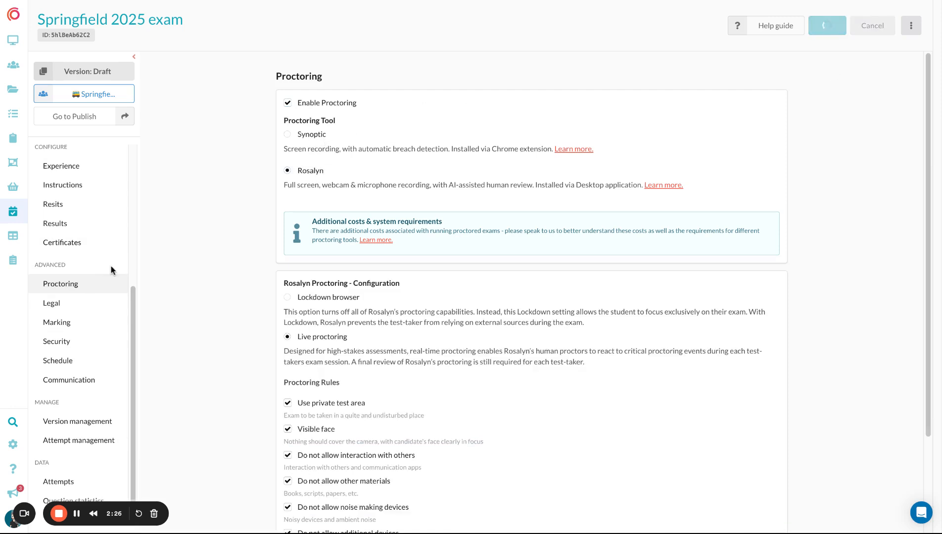
Enable legal terms to view their fields, disable them again and save the legal settings
{"action": "left_click", "coordinate": [88, 303]}
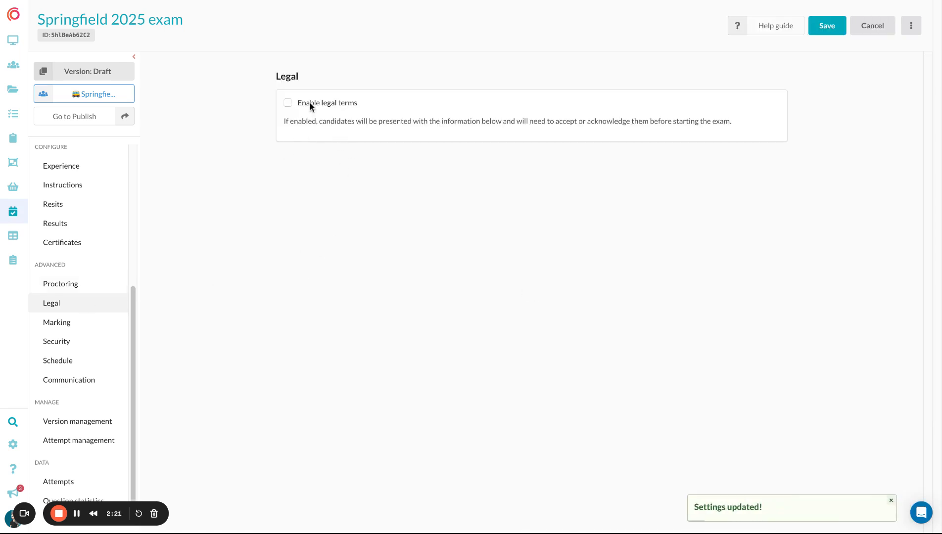
{"action": "left_click", "coordinate": [311, 106]}
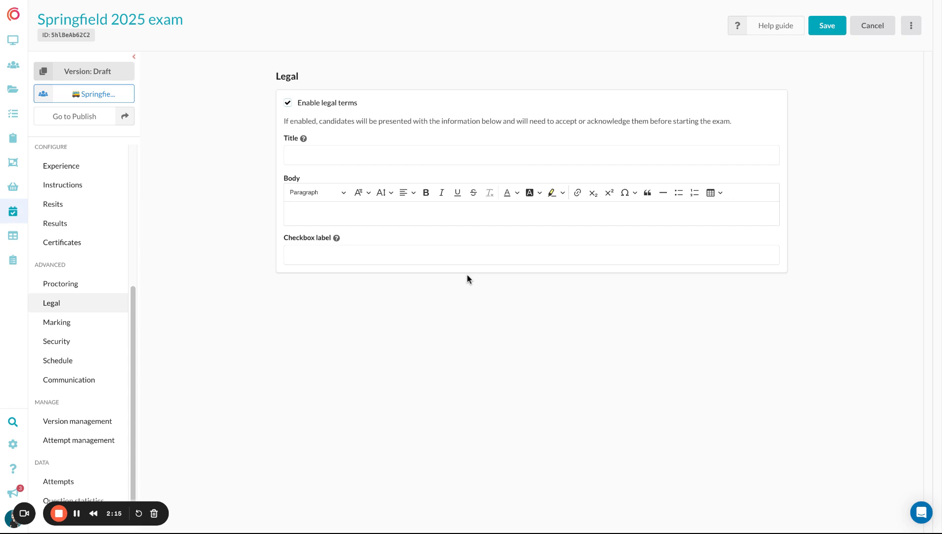
{"action": "left_click", "coordinate": [325, 105]}
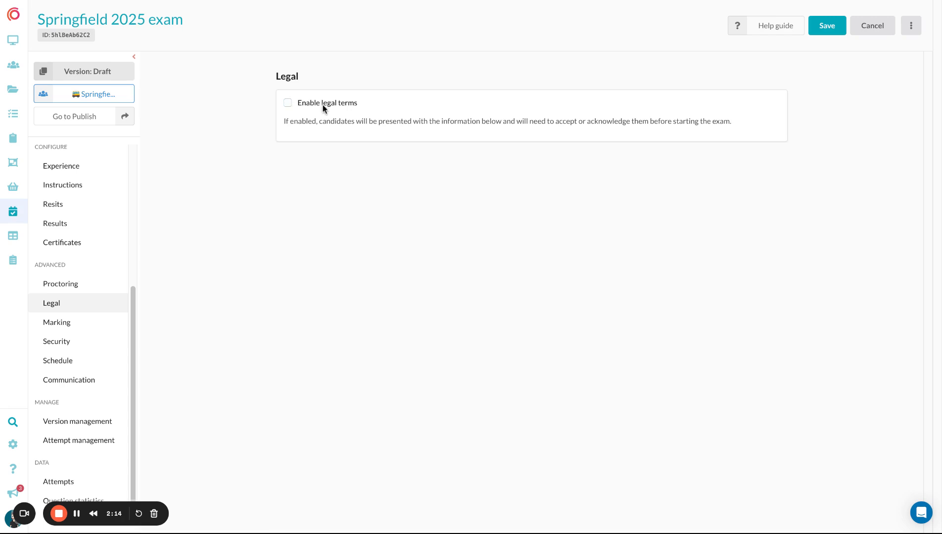
{"action": "left_click", "coordinate": [819, 34]}
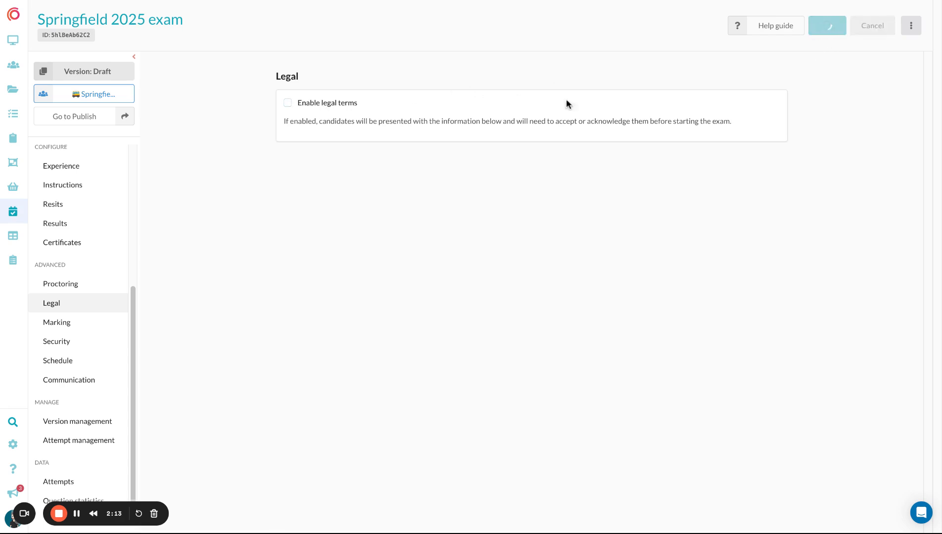
Review the exam's marking, security and communication settings
{"action": "left_click", "coordinate": [82, 327]}
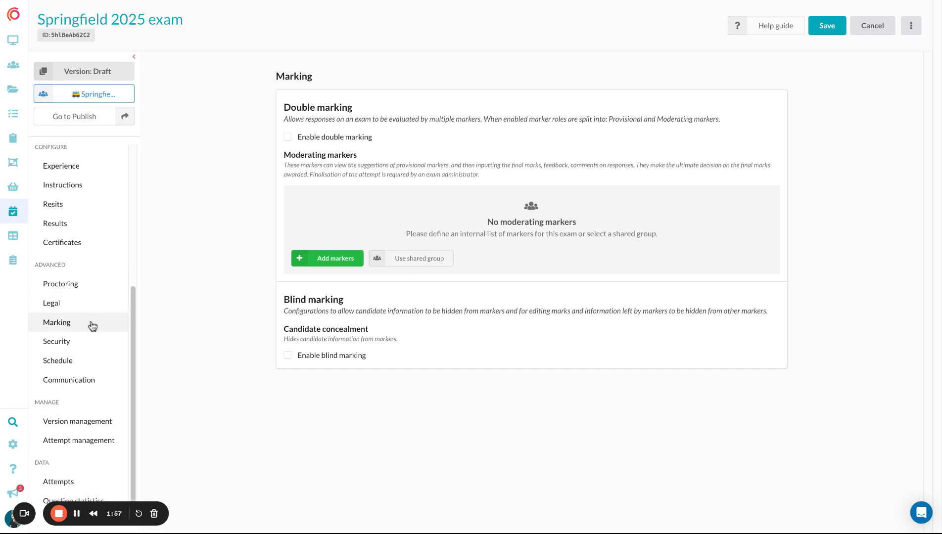
{"action": "left_click", "coordinate": [106, 341]}
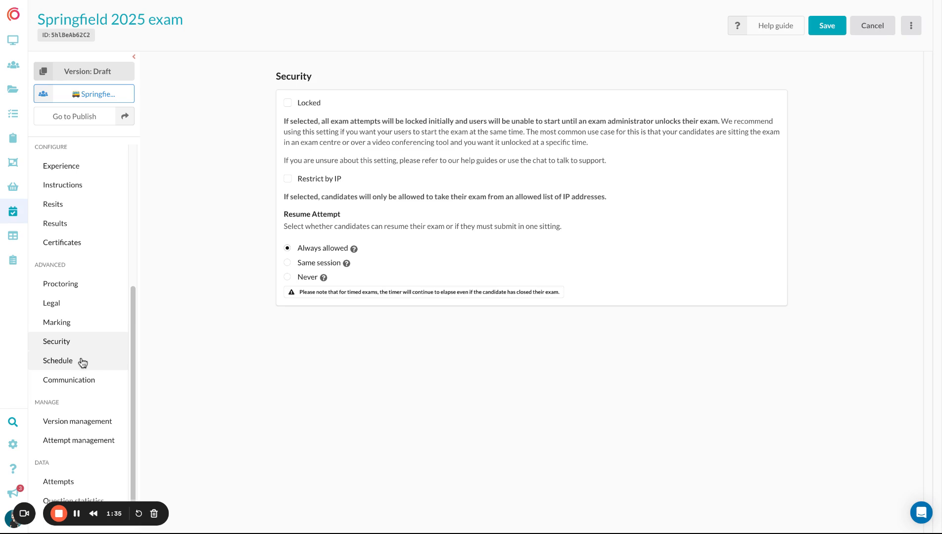
{"action": "left_click", "coordinate": [84, 378]}
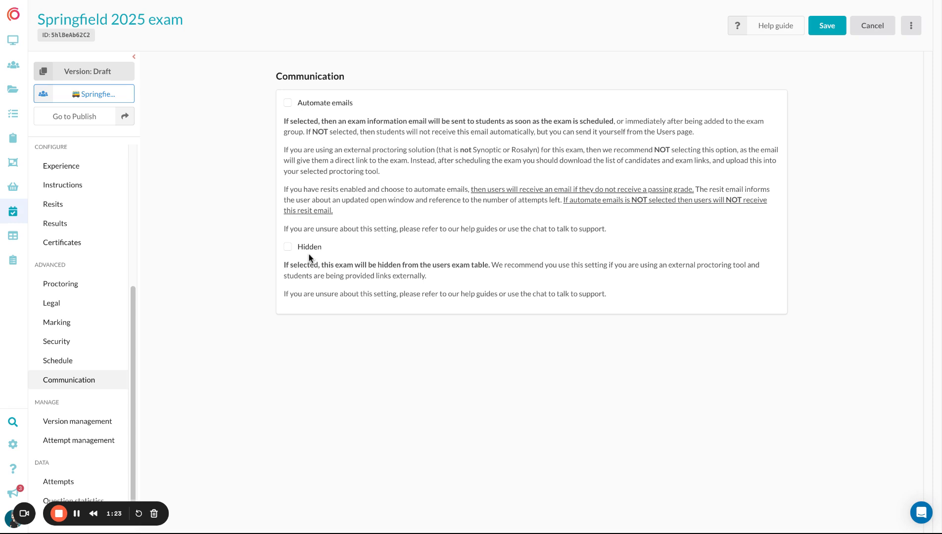
Schedule the exam with a fixed date range from 2:53 PM to 3:53 PM on 17 January 2025 and save the schedule
{"action": "left_click", "coordinate": [70, 357]}
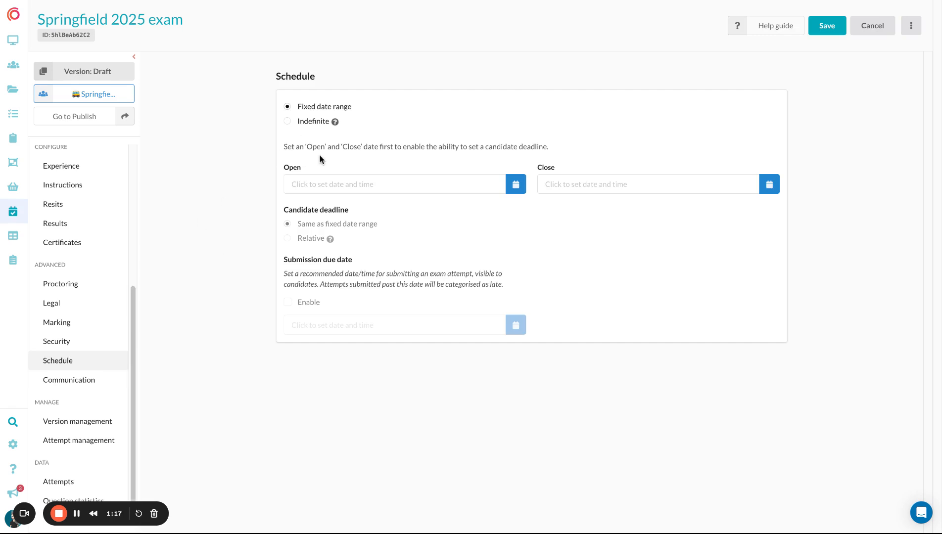
{"action": "left_click", "coordinate": [323, 184]}
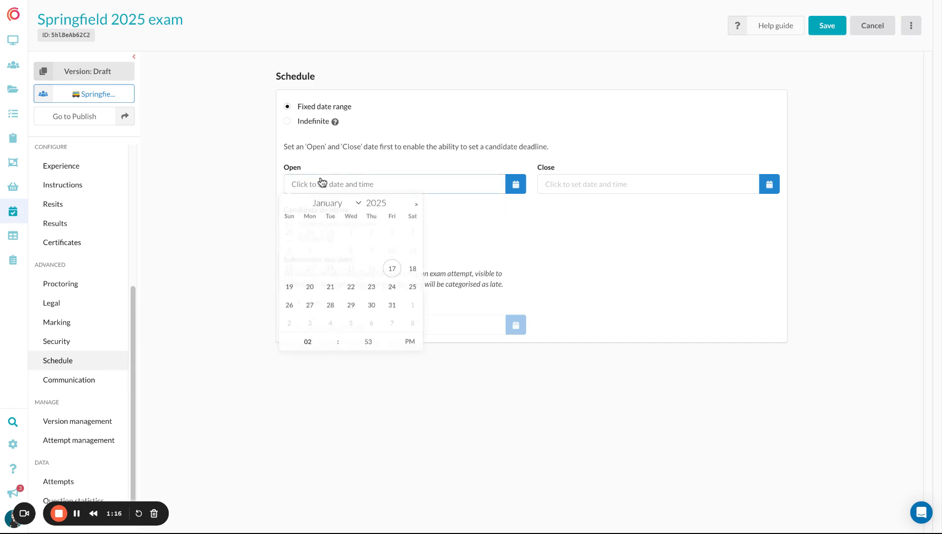
{"action": "left_click", "coordinate": [391, 269]}
{"action": "left_click", "coordinate": [599, 184]}
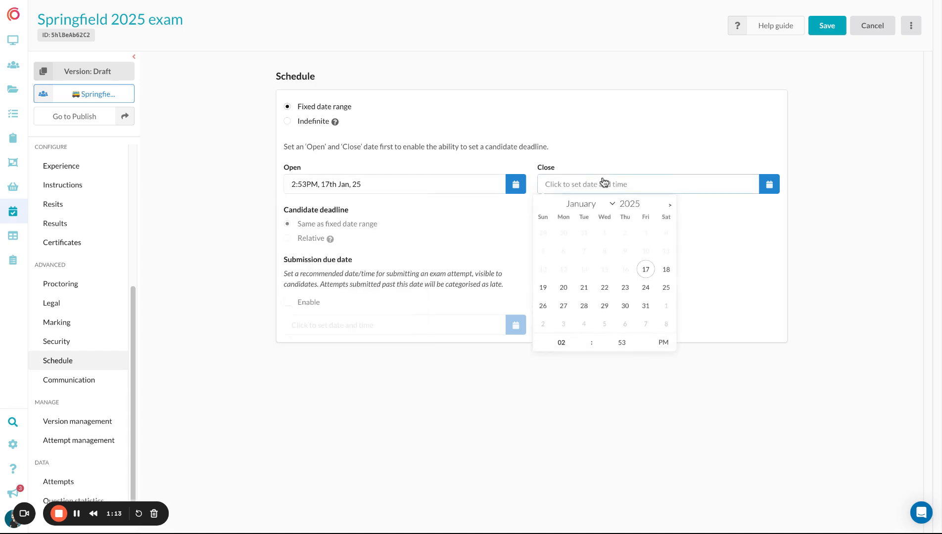
{"action": "type", "text": "3"}
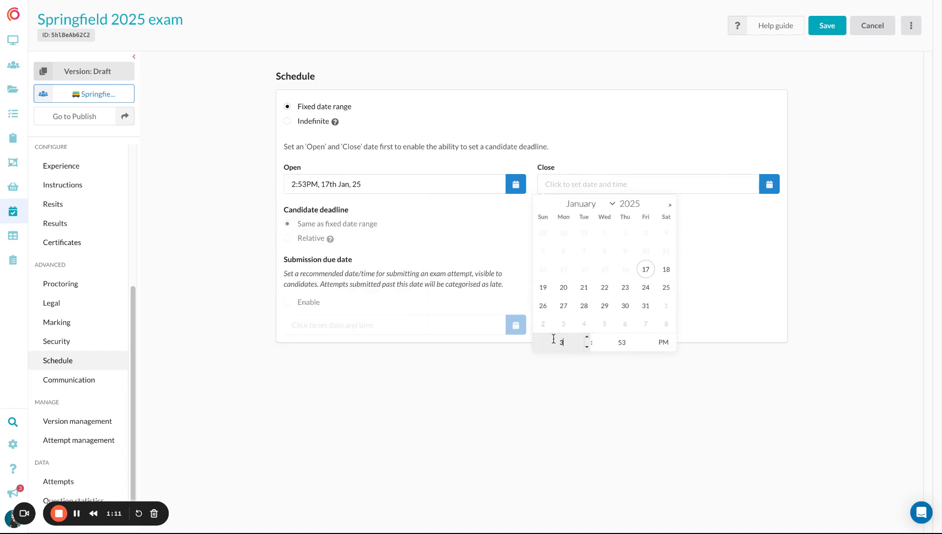
{"action": "left_click", "coordinate": [717, 291]}
{"action": "left_click", "coordinate": [825, 28]}
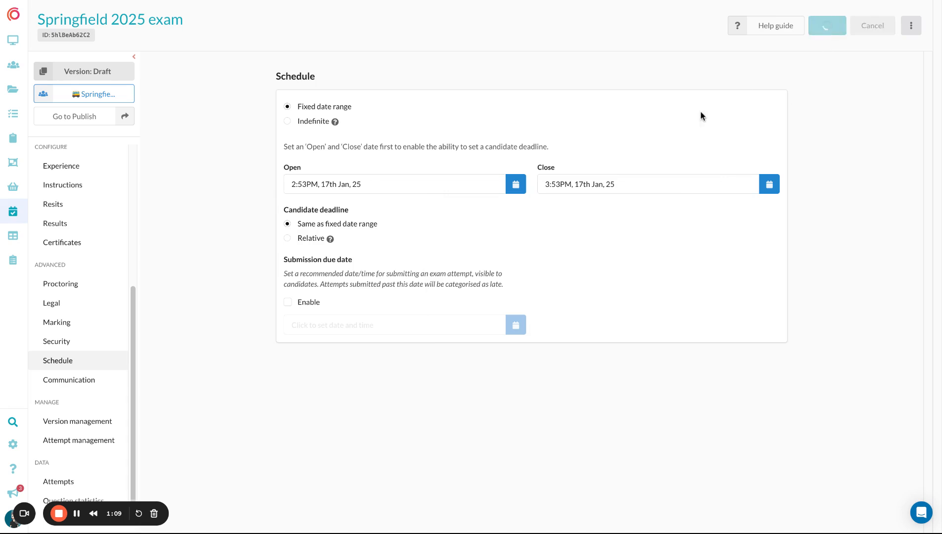
Make the exam schedule indefinite, opening at 2:53 PM on 18 January 2025, and save the settings
{"action": "left_click", "coordinate": [321, 126]}
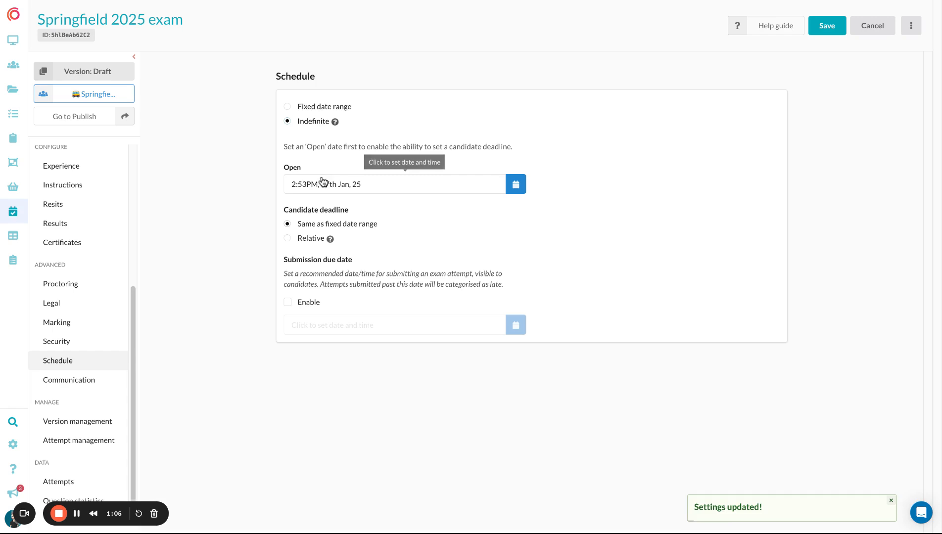
{"action": "left_click", "coordinate": [322, 184]}
{"action": "left_click", "coordinate": [416, 270]}
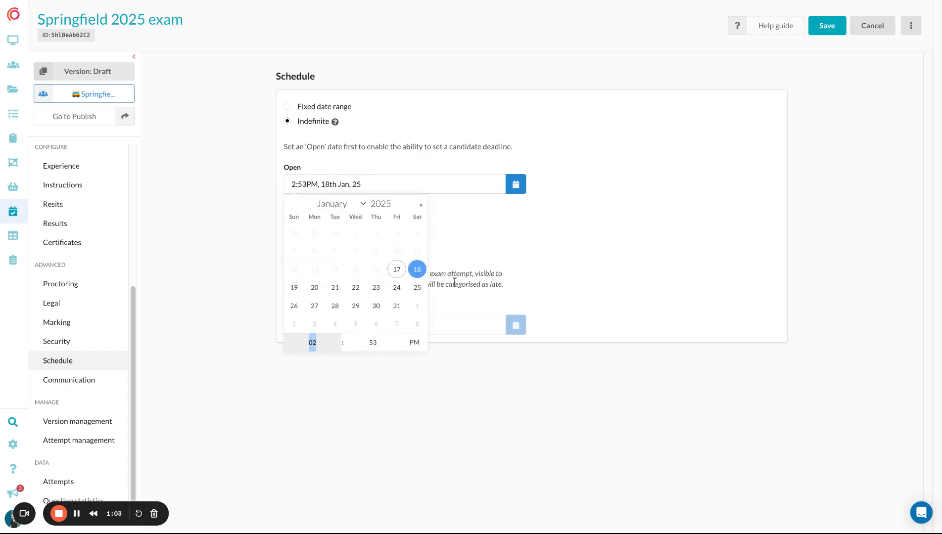
{"action": "left_click", "coordinate": [543, 242]}
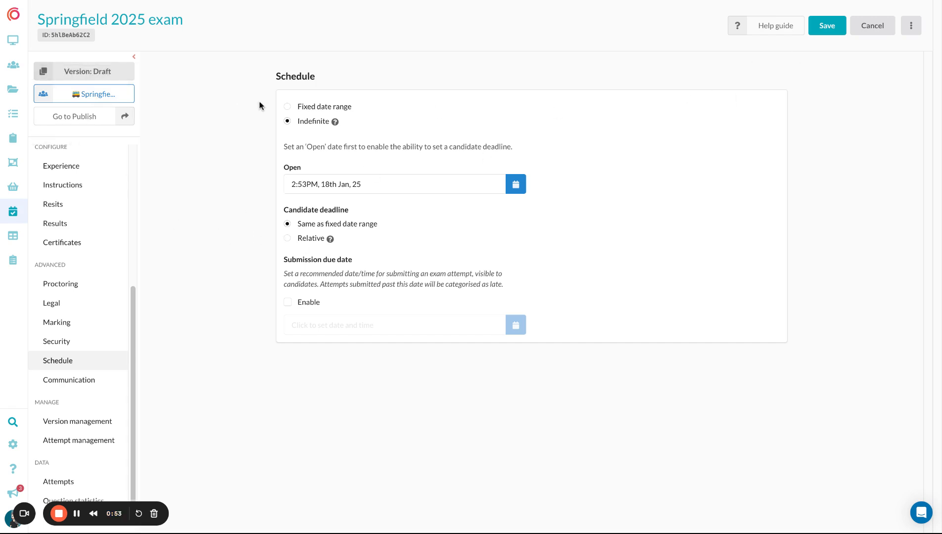
{"action": "left_click", "coordinate": [826, 26]}
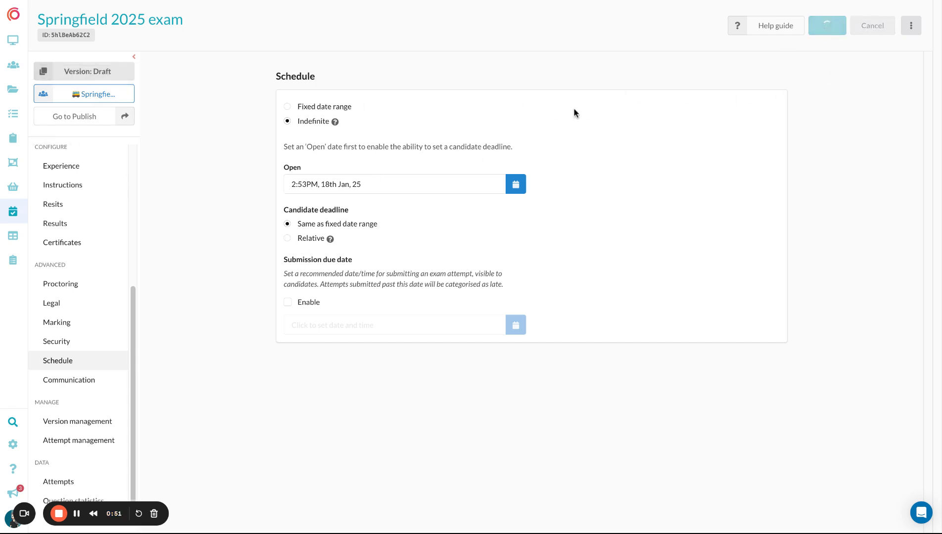
Review the draft version's pre-exam, during-exam and post-exam settings, and publish the exam
{"action": "left_click", "coordinate": [123, 117]}
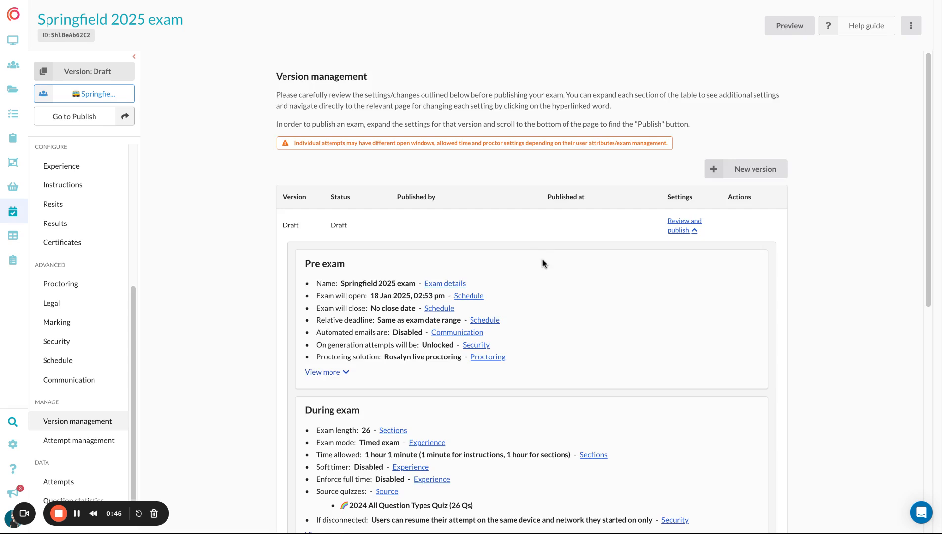
{"action": "scroll", "coordinate": [544, 262], "scroll_direction": "down", "scroll_amount": 2}
{"action": "scroll", "coordinate": [546, 257], "scroll_direction": "down", "scroll_amount": 5}
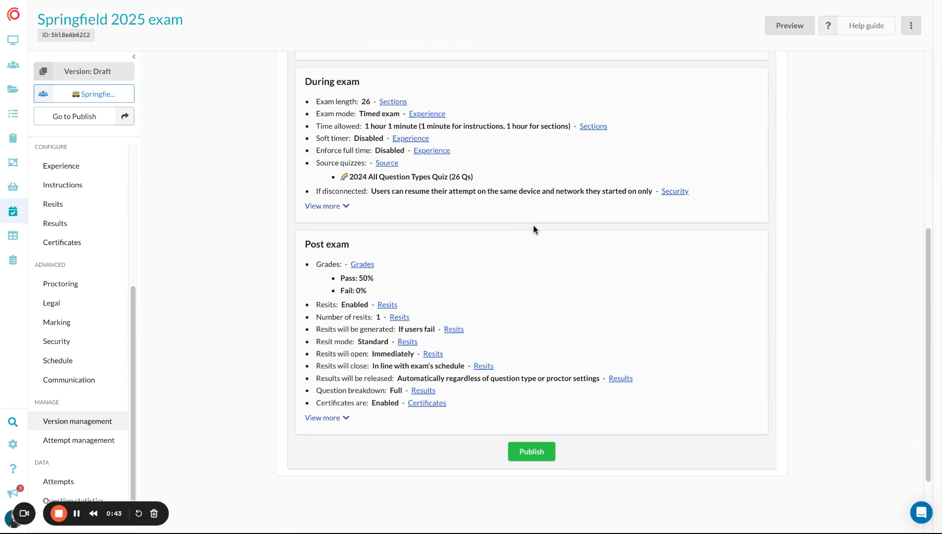
{"action": "scroll", "coordinate": [541, 259], "scroll_direction": "down", "scroll_amount": 2}
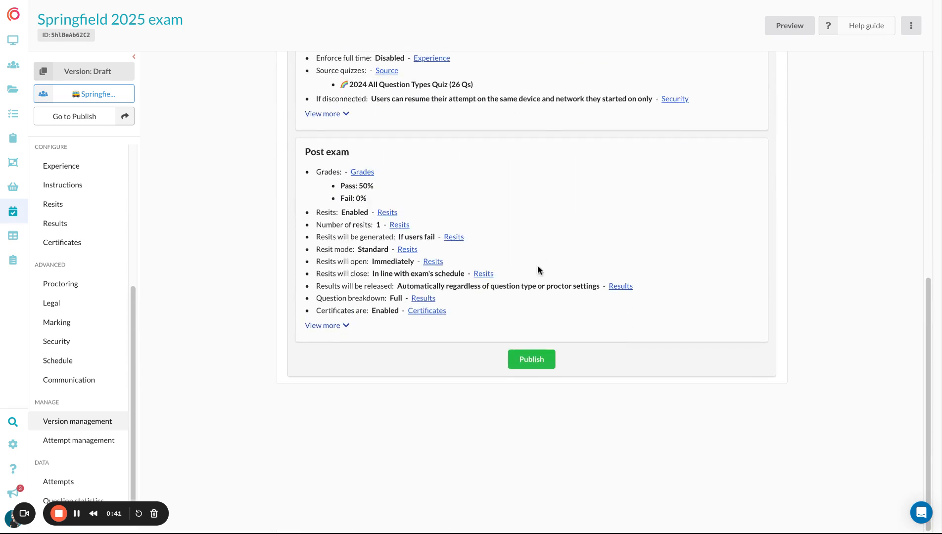
{"action": "left_click", "coordinate": [532, 360]}
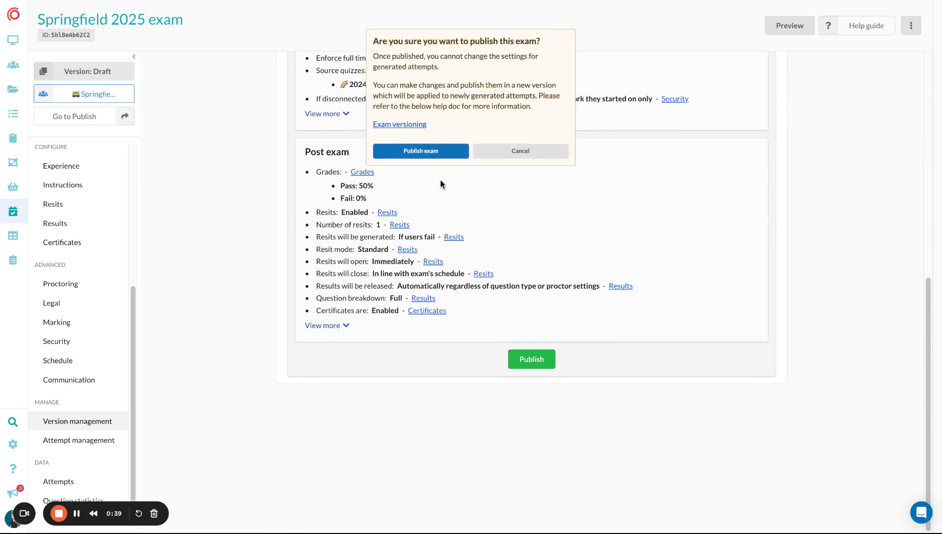
{"action": "left_click", "coordinate": [437, 154]}
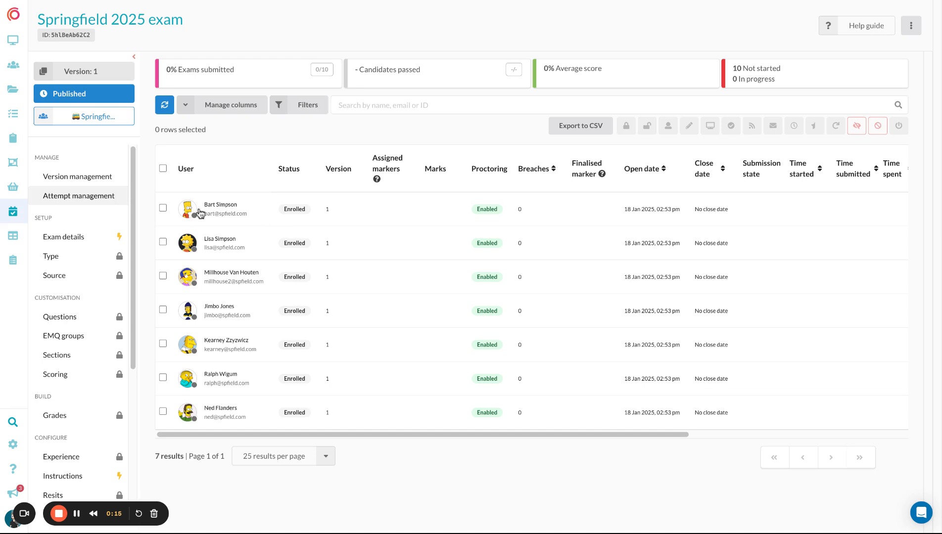
Examine the actions available for the first candidate's attempt and the published exam's locked and editable settings, and open version management
{"action": "left_click", "coordinate": [163, 209]}
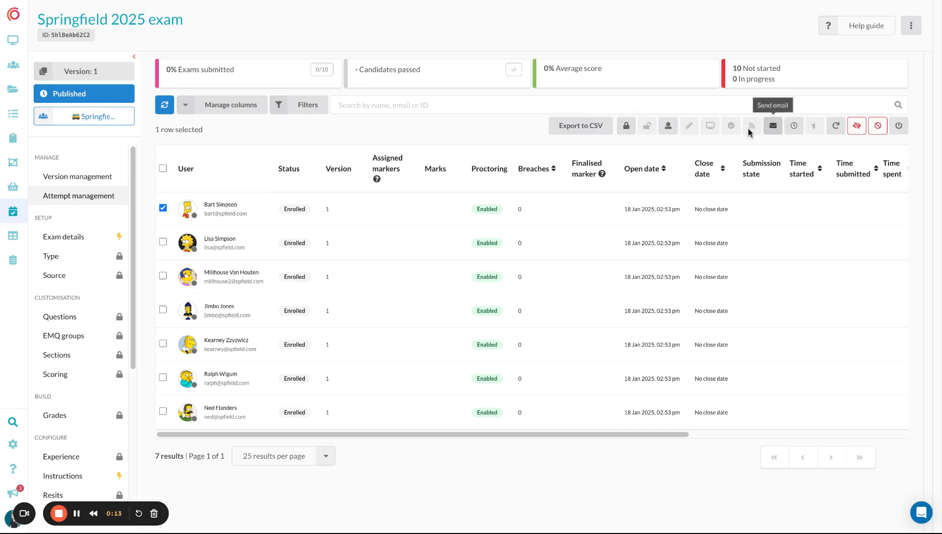
{"action": "left_click", "coordinate": [162, 207]}
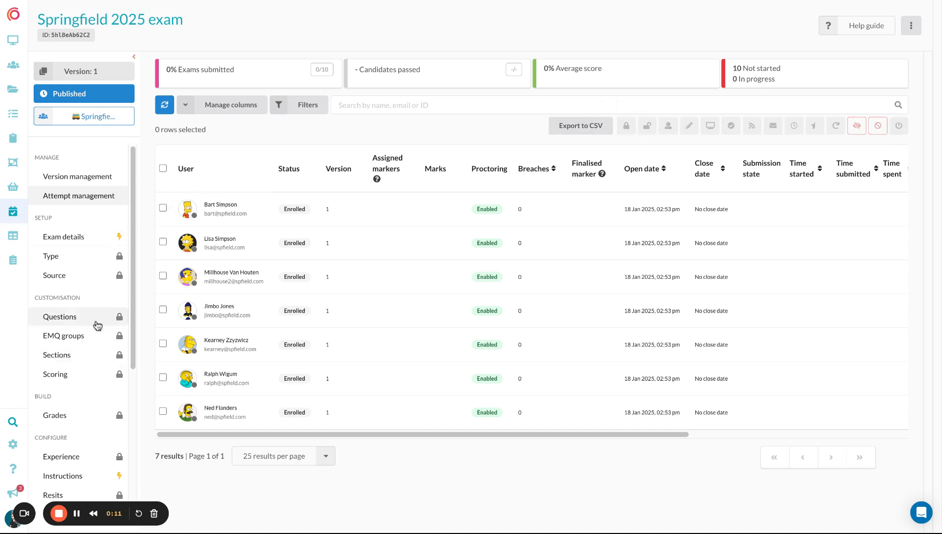
{"action": "scroll", "coordinate": [93, 254], "scroll_direction": "down", "scroll_amount": 1}
{"action": "scroll", "coordinate": [93, 254], "scroll_direction": "down", "scroll_amount": 5}
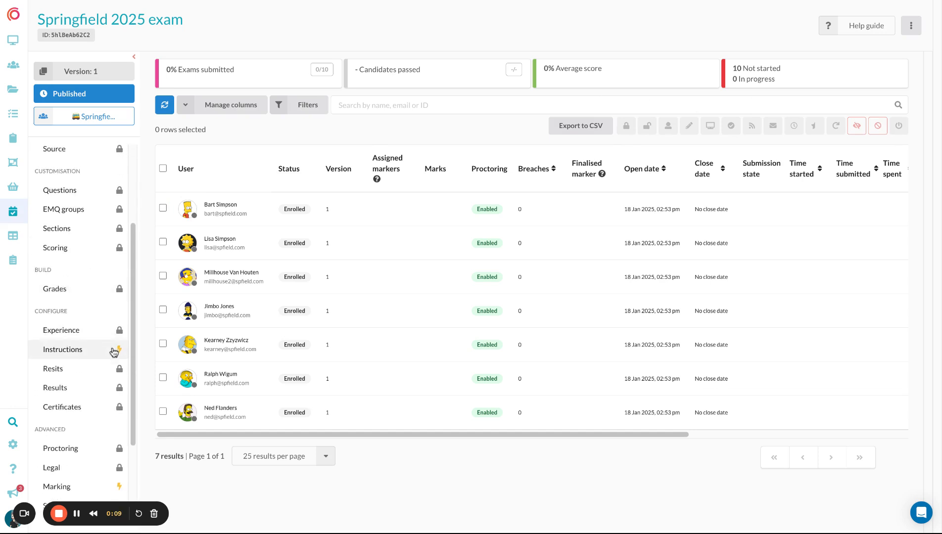
{"action": "scroll", "coordinate": [116, 353], "scroll_direction": "up", "scroll_amount": 6}
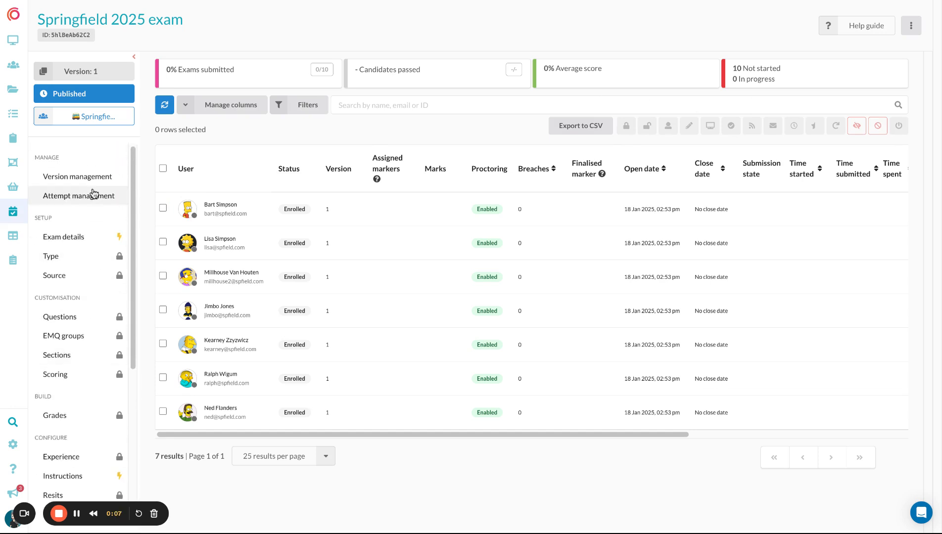
{"action": "left_click", "coordinate": [91, 178]}
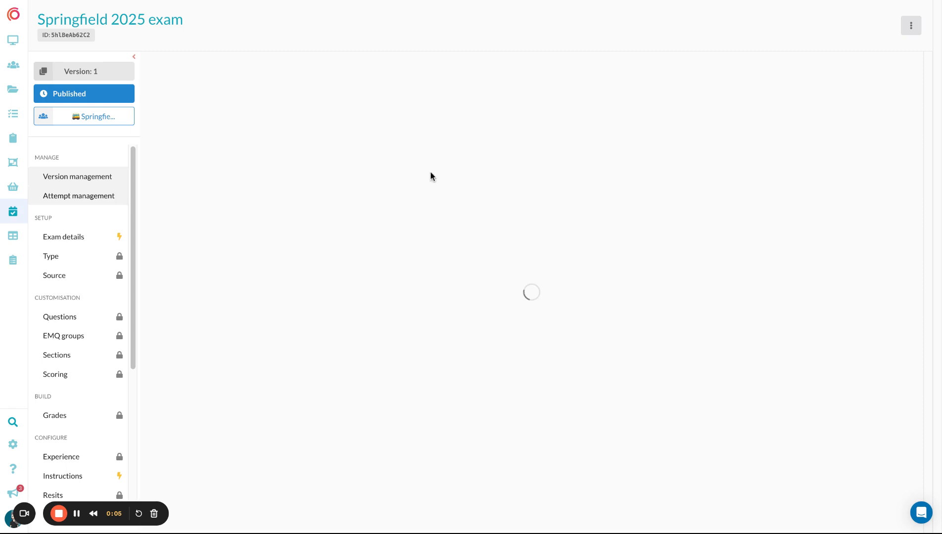